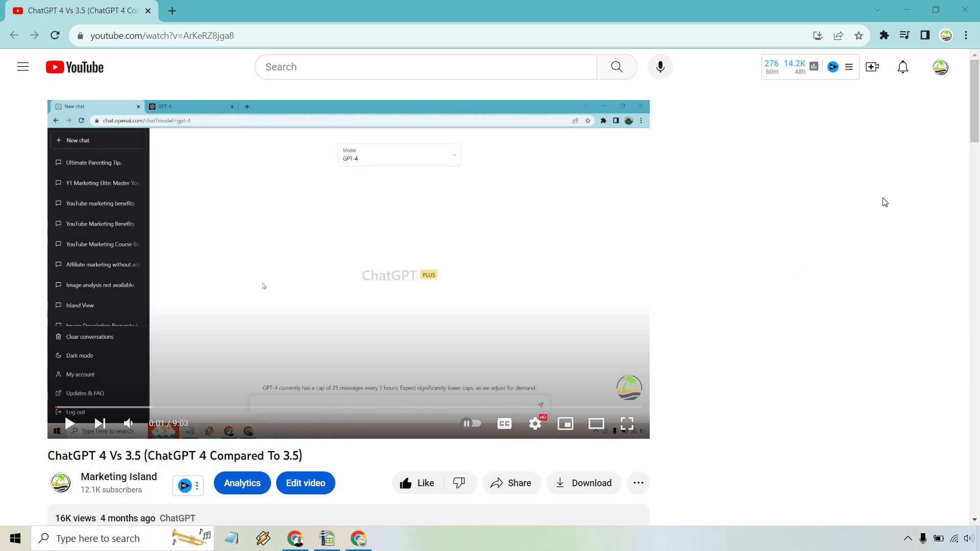
{"action": "scroll", "coordinate": [885, 203], "scroll_direction": "down", "scroll_amount": 3}
{"action": "scroll", "coordinate": [883, 200], "scroll_direction": "down", "scroll_amount": 1}
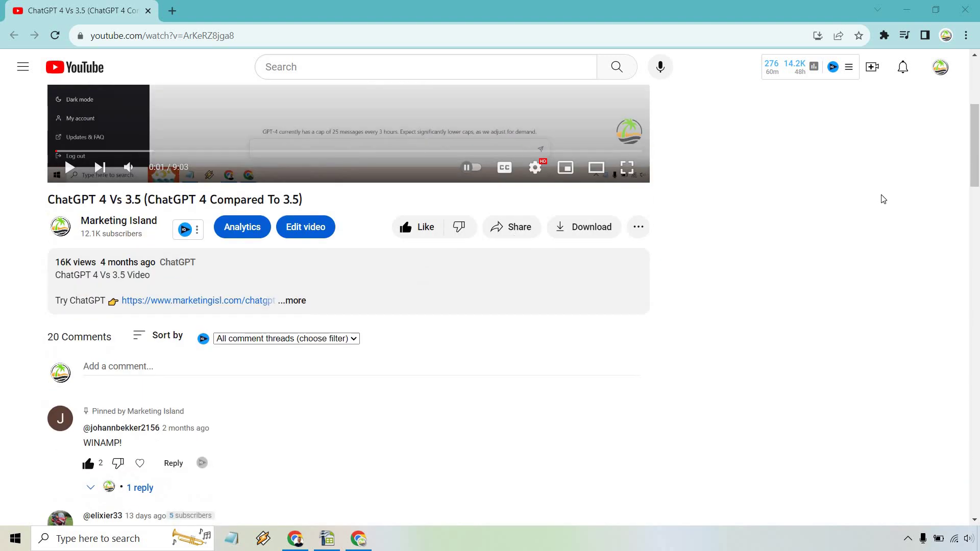
{"action": "scroll", "coordinate": [883, 200], "scroll_direction": "down", "scroll_amount": 2}
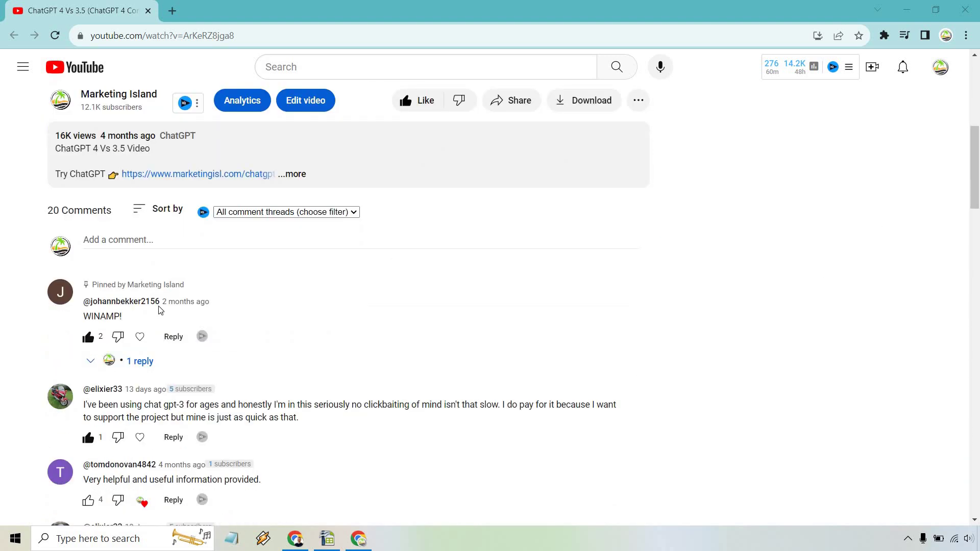
Change the comment sort order from the Sort by menu to Newest first.
{"action": "left_click", "coordinate": [162, 214]}
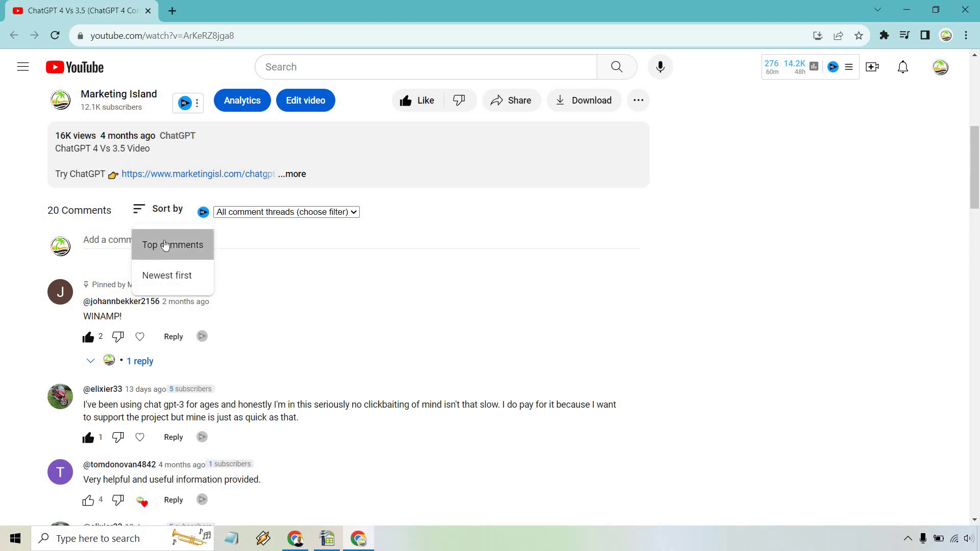
{"action": "left_click", "coordinate": [168, 276]}
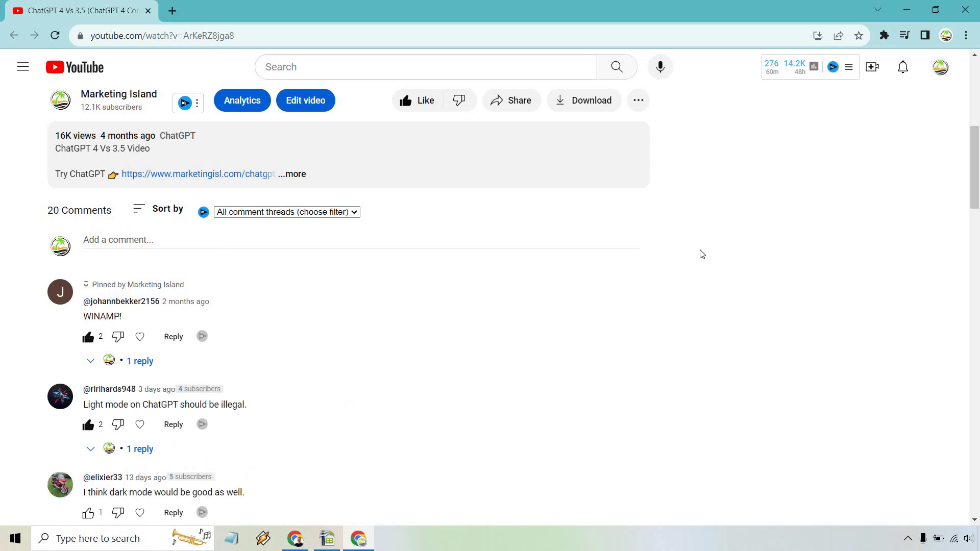
{"action": "scroll", "coordinate": [536, 272], "scroll_direction": "down", "scroll_amount": 1}
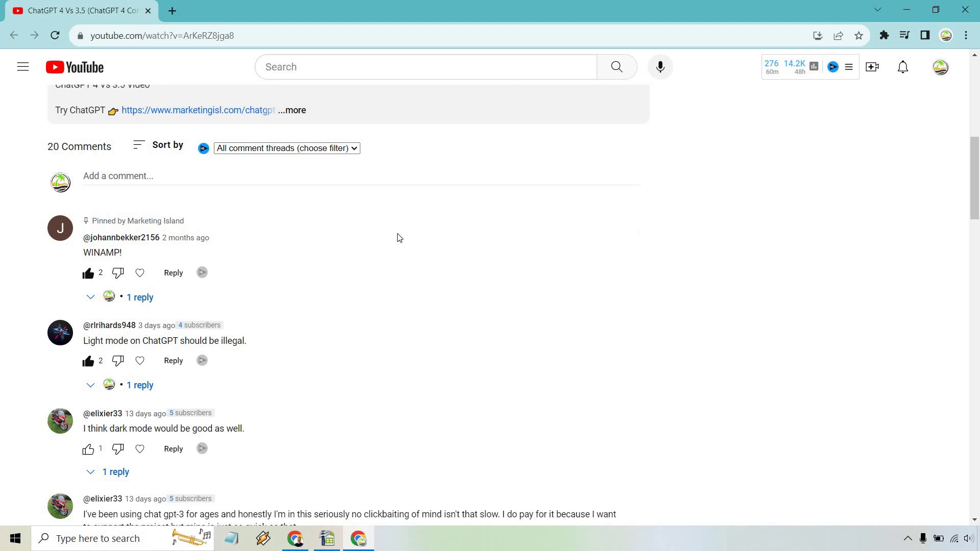
{"action": "scroll", "coordinate": [317, 278], "scroll_direction": "down", "scroll_amount": 1}
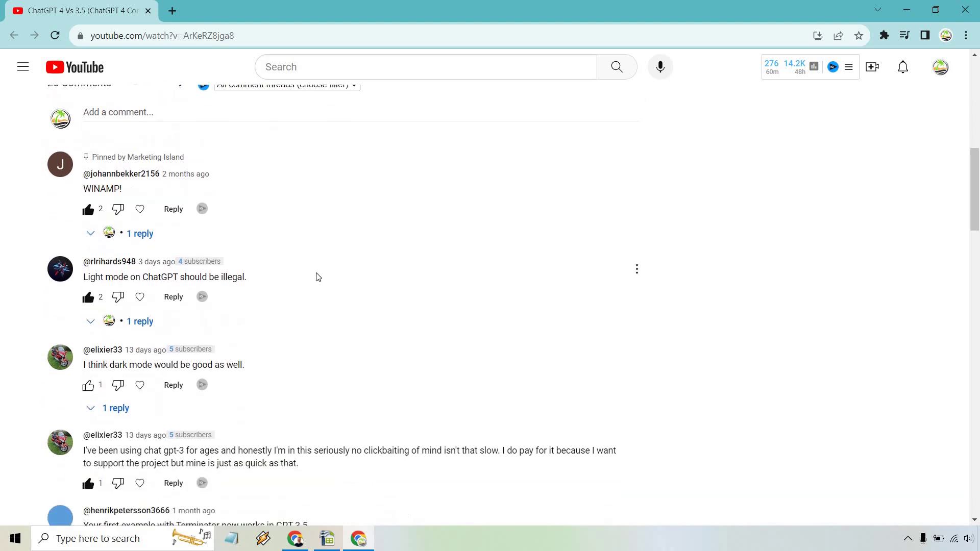
{"action": "scroll", "coordinate": [319, 342], "scroll_direction": "down", "scroll_amount": 1}
{"action": "scroll", "coordinate": [342, 260], "scroll_direction": "down", "scroll_amount": 2}
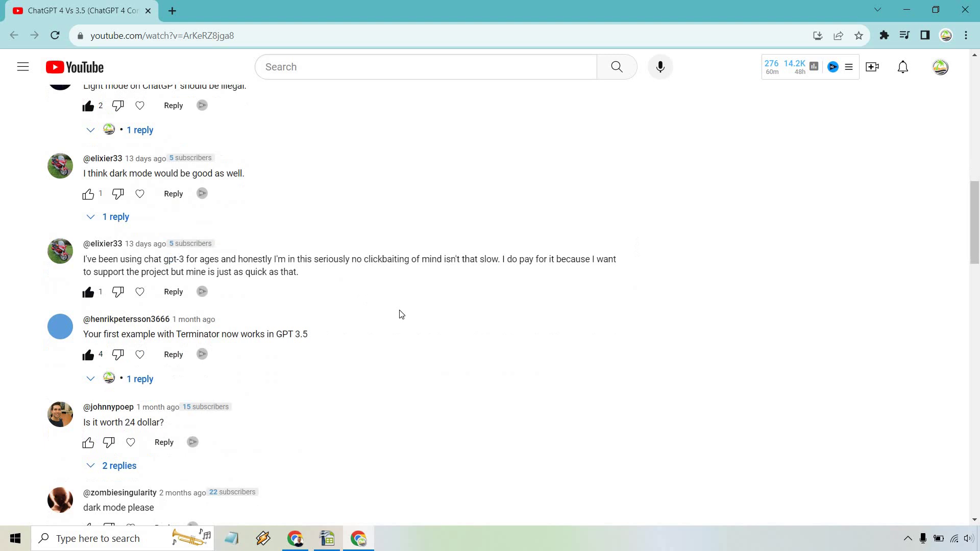
{"action": "scroll", "coordinate": [400, 313], "scroll_direction": "down", "scroll_amount": 1}
{"action": "scroll", "coordinate": [338, 288], "scroll_direction": "down", "scroll_amount": 1}
{"action": "scroll", "coordinate": [339, 276], "scroll_direction": "down", "scroll_amount": 1}
{"action": "scroll", "coordinate": [345, 291], "scroll_direction": "down", "scroll_amount": 1}
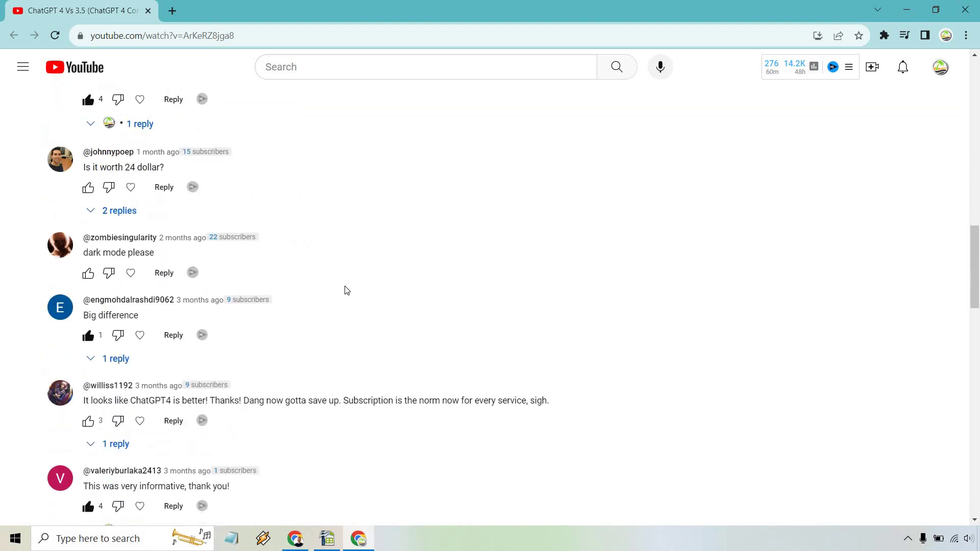
{"action": "scroll", "coordinate": [322, 272], "scroll_direction": "down", "scroll_amount": 2}
{"action": "scroll", "coordinate": [343, 285], "scroll_direction": "down", "scroll_amount": 1}
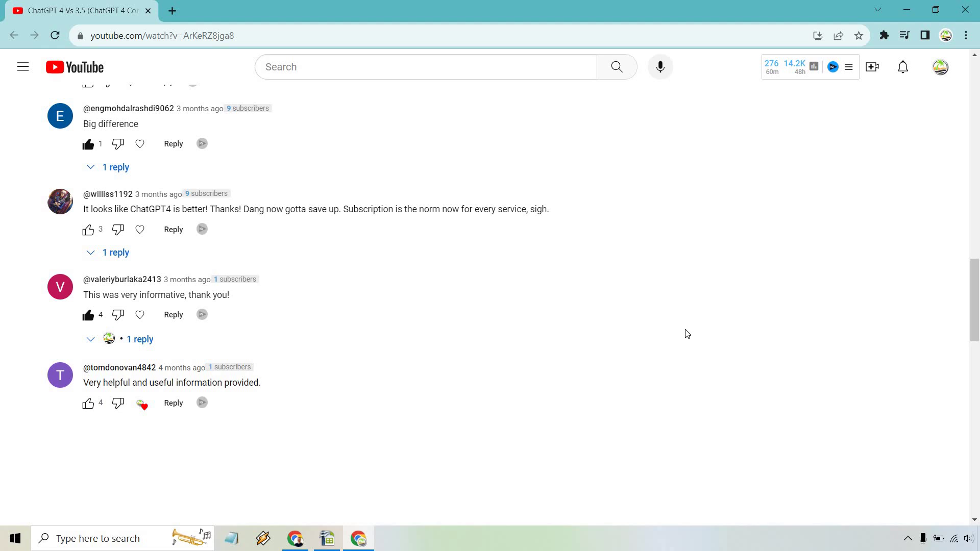
{"action": "scroll", "coordinate": [766, 335], "scroll_direction": "up", "scroll_amount": 1}
{"action": "scroll", "coordinate": [771, 332], "scroll_direction": "up", "scroll_amount": 2}
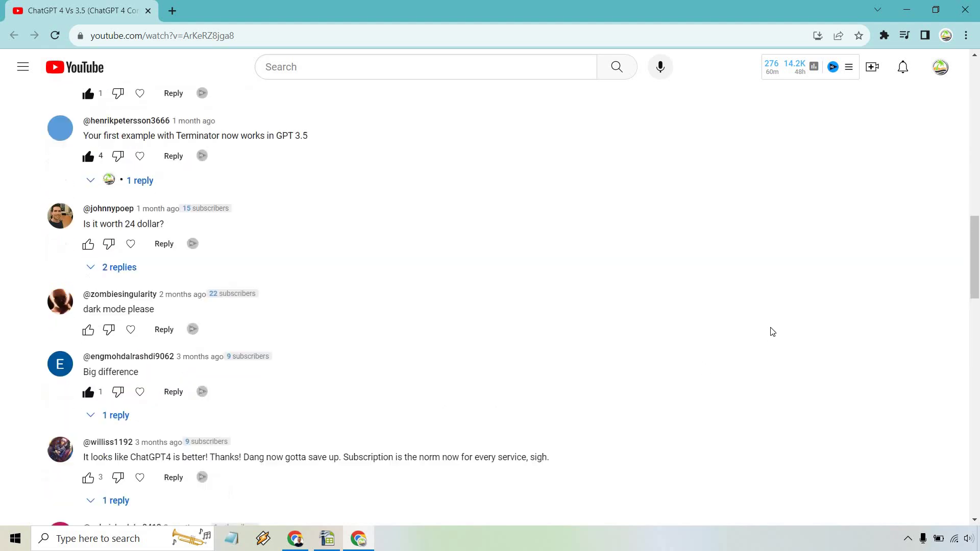
{"action": "scroll", "coordinate": [771, 331], "scroll_direction": "up", "scroll_amount": 1}
{"action": "scroll", "coordinate": [773, 332], "scroll_direction": "up", "scroll_amount": 2}
{"action": "scroll", "coordinate": [782, 333], "scroll_direction": "up", "scroll_amount": 2}
{"action": "scroll", "coordinate": [784, 332], "scroll_direction": "up", "scroll_amount": 2}
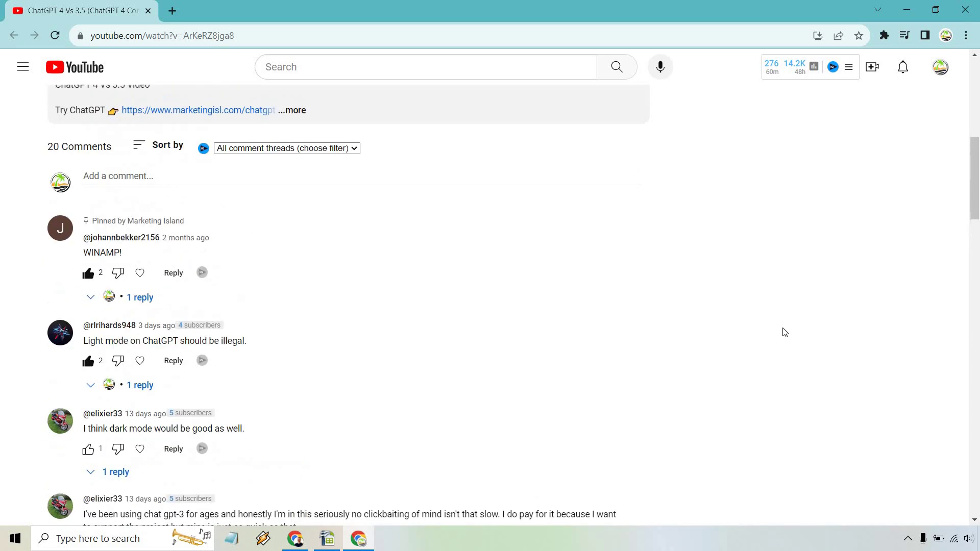
{"action": "left_click", "coordinate": [152, 147]}
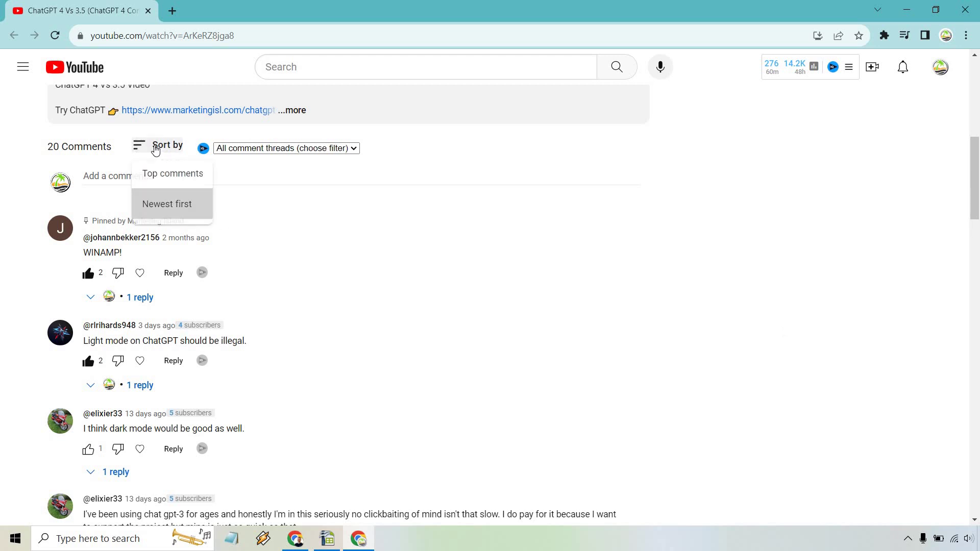
{"action": "left_click", "coordinate": [155, 210]}
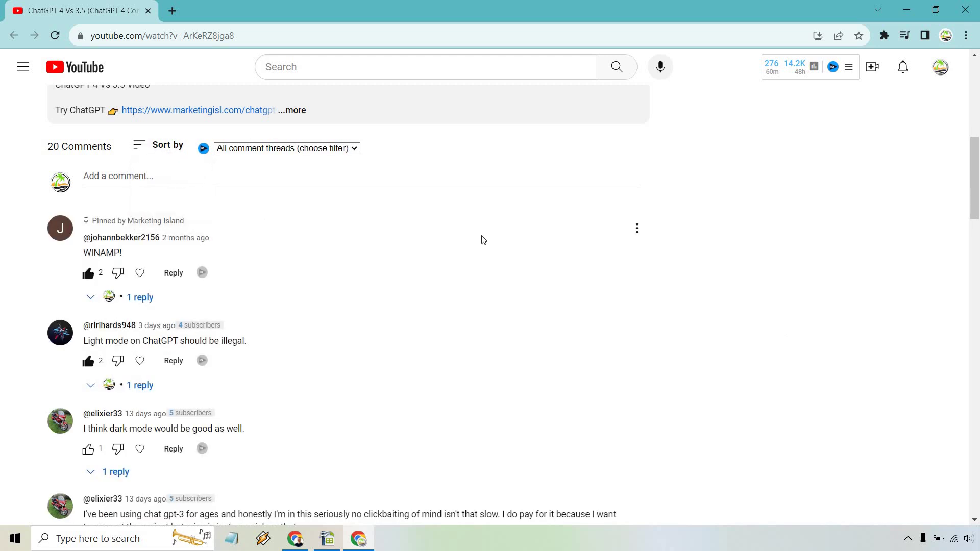
{"action": "left_click", "coordinate": [158, 153]}
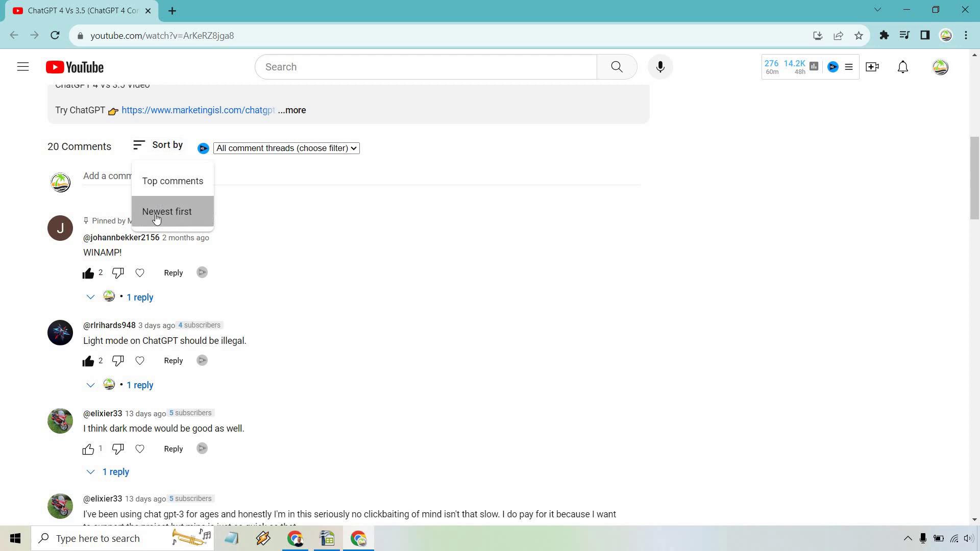
{"action": "left_click", "coordinate": [162, 213]}
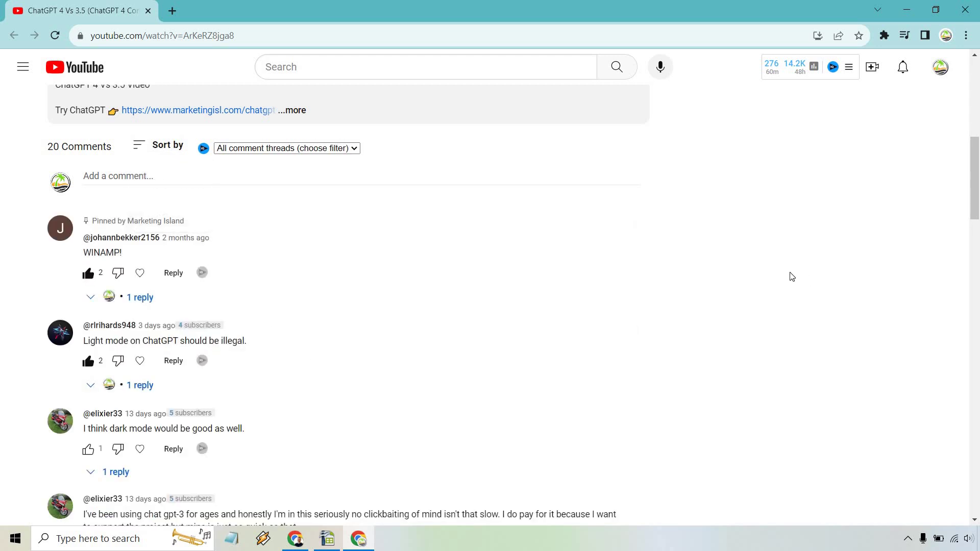
{"action": "scroll", "coordinate": [785, 285], "scroll_direction": "down", "scroll_amount": 10}
{"action": "scroll", "coordinate": [781, 279], "scroll_direction": "down", "scroll_amount": 3}
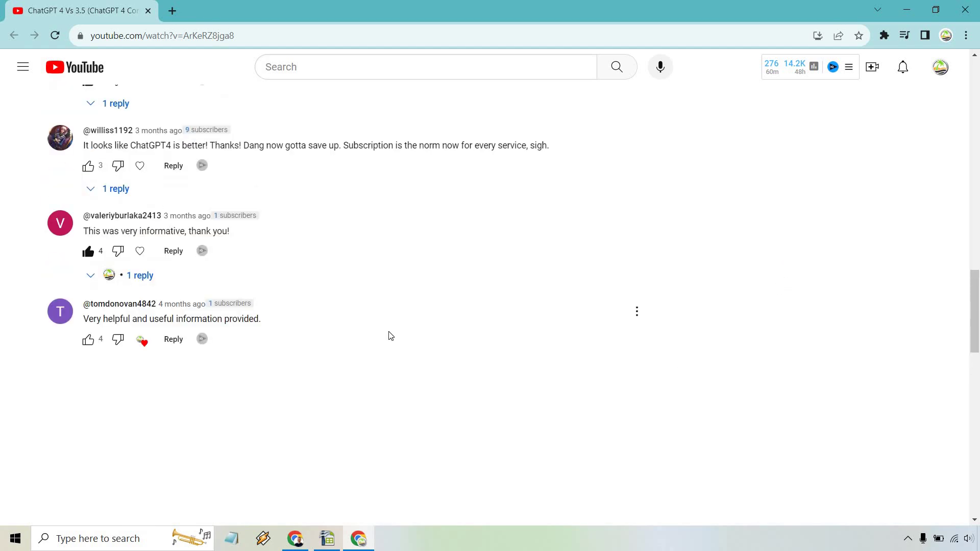
{"action": "scroll", "coordinate": [390, 331], "scroll_direction": "up", "scroll_amount": 3}
{"action": "scroll", "coordinate": [392, 332], "scroll_direction": "up", "scroll_amount": 3}
{"action": "scroll", "coordinate": [391, 331], "scroll_direction": "up", "scroll_amount": 3}
{"action": "scroll", "coordinate": [391, 332], "scroll_direction": "up", "scroll_amount": 2}
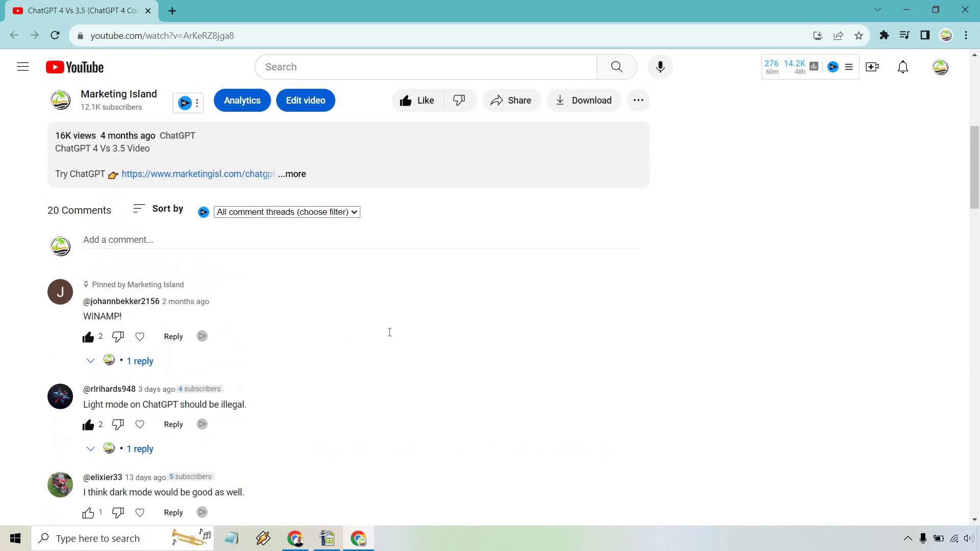